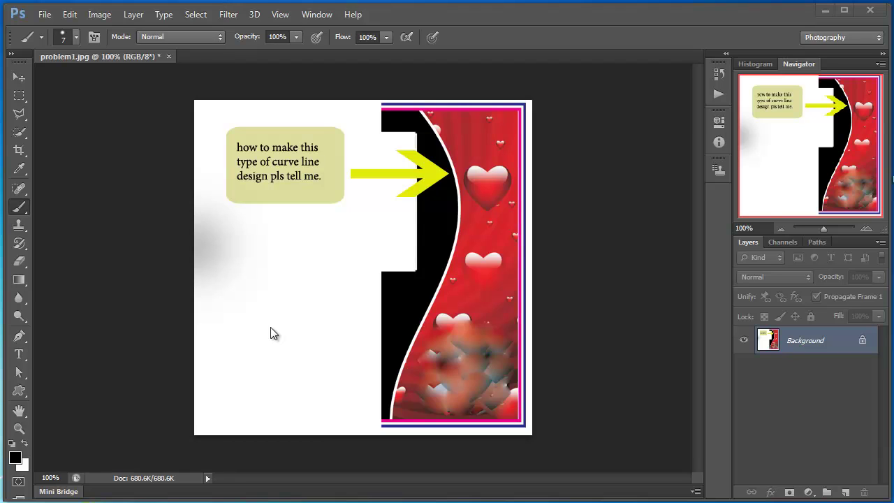
# Float the problem1.jpg reference image beside the canvas area and bring its curved heart design into view
pyautogui.moveTo(131, 58); pyautogui.dragTo(596, 73)
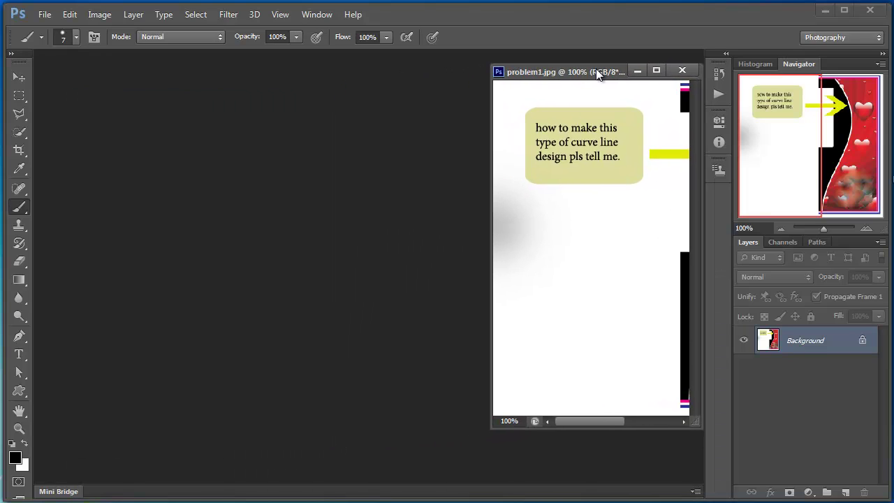
pyautogui.moveTo(587, 421); pyautogui.dragTo(649, 421)
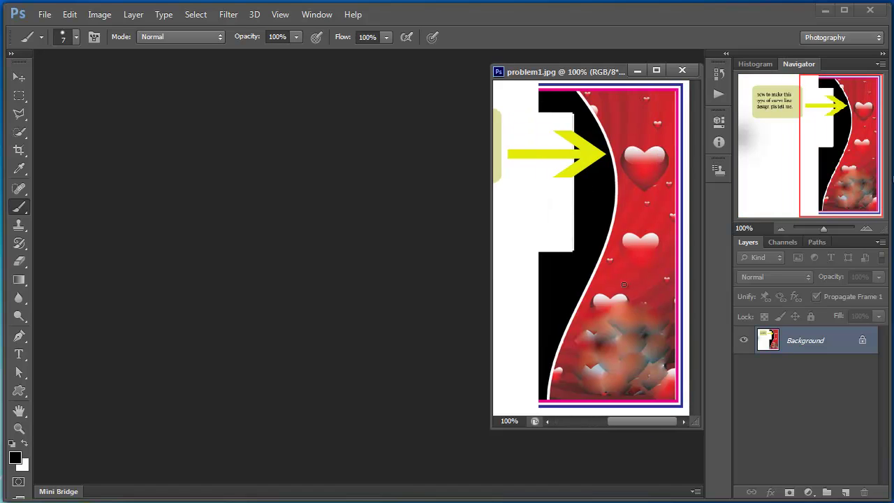
# Create a white RGB document 4 inches wide and 6 inches high beside the reference, and fill its background with yellow
pyautogui.click(44, 14)
pyautogui.click(28, 28)
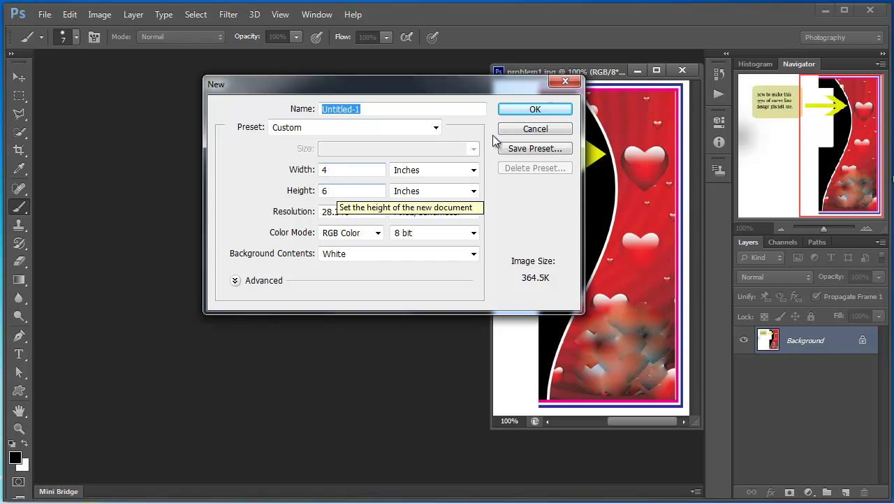
pyautogui.click(517, 110)
pyautogui.moveTo(603, 89); pyautogui.dragTo(197, 70)
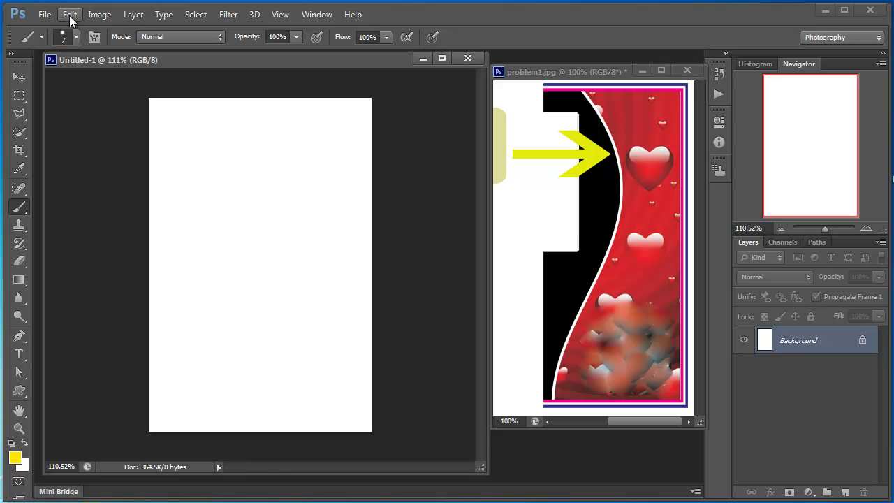
pyautogui.hotkey('alt', 'BackSpace')
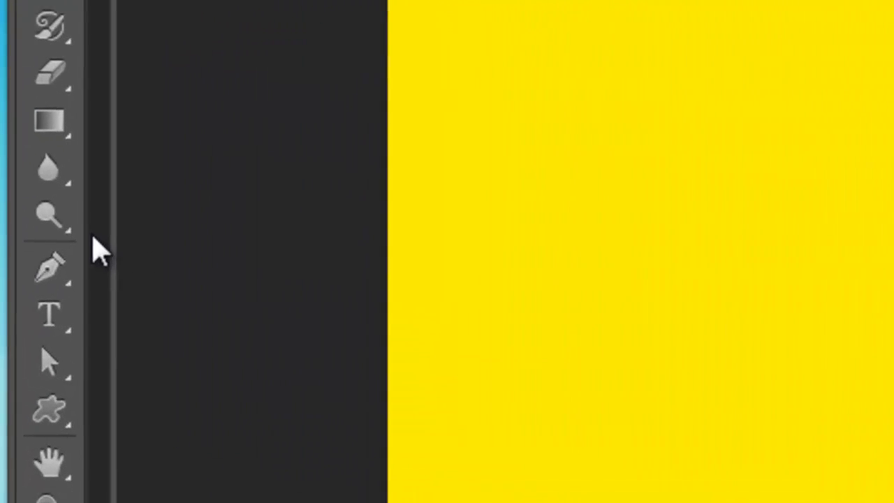
# Draw a closed stepped path with the Pen tool, notched like the reference's black area and following the canvas's right edge
pyautogui.click(19, 337)
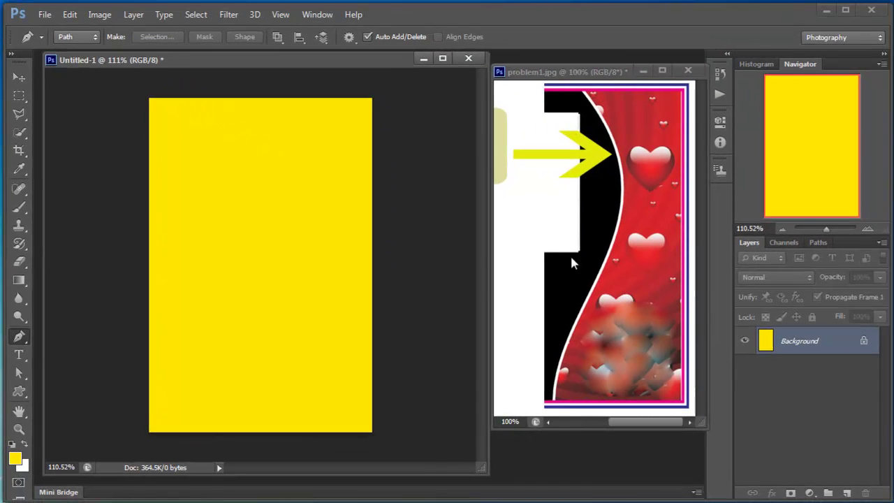
pyautogui.click(208, 96)
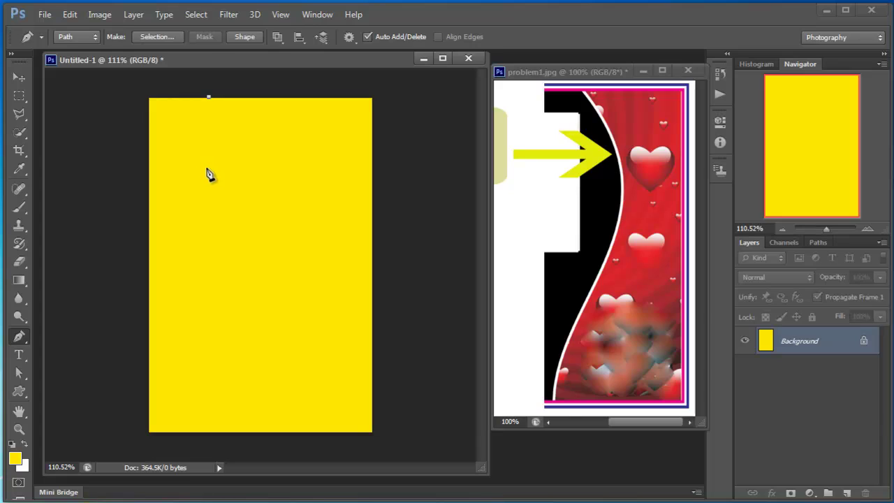
pyautogui.click(209, 144)
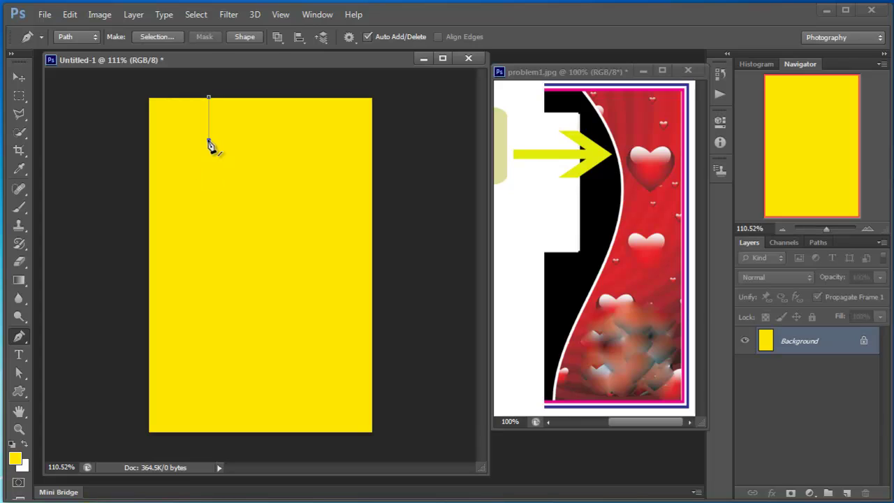
pyautogui.click(252, 140)
pyautogui.click(252, 281)
pyautogui.click(211, 282)
pyautogui.click(210, 432)
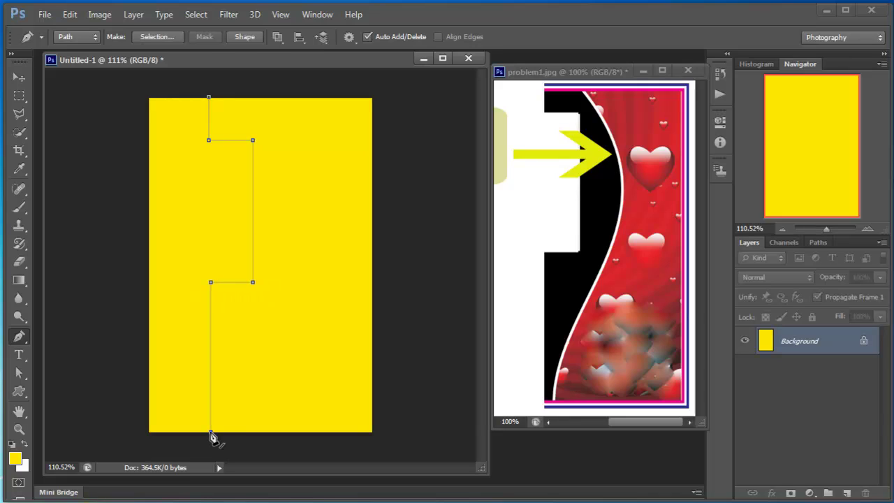
pyautogui.click(372, 433)
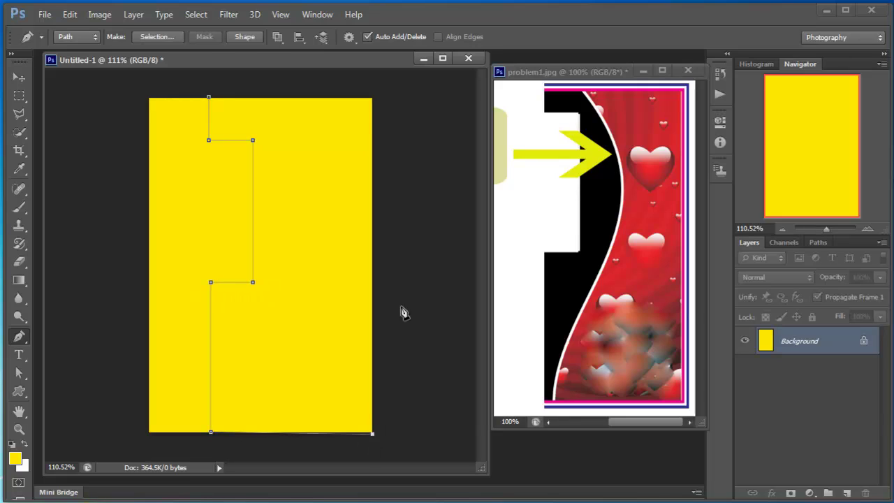
pyautogui.click(372, 99)
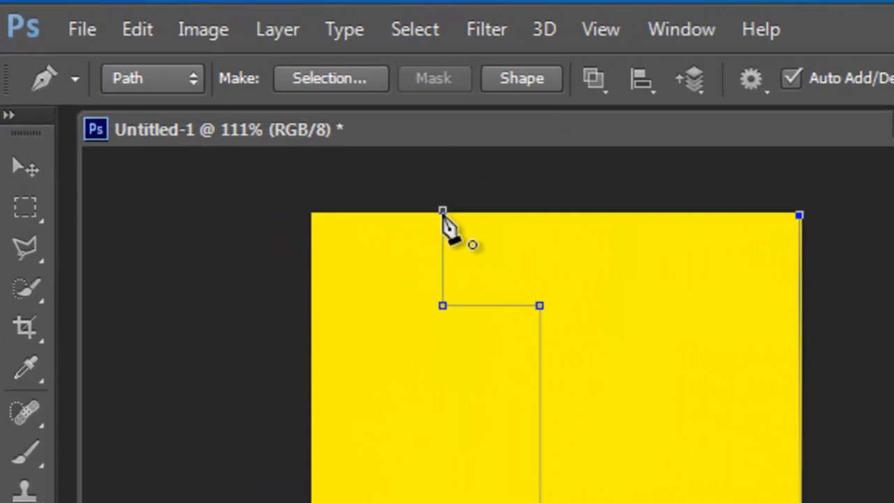
pyautogui.click(442, 209)
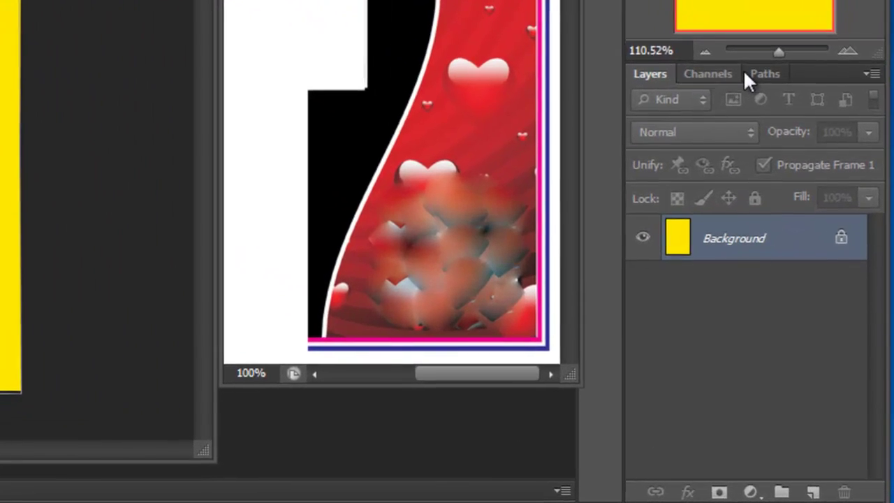
# Examine the work path of the stepped outline and check where the Paths list can be shown
pyautogui.click(815, 244)
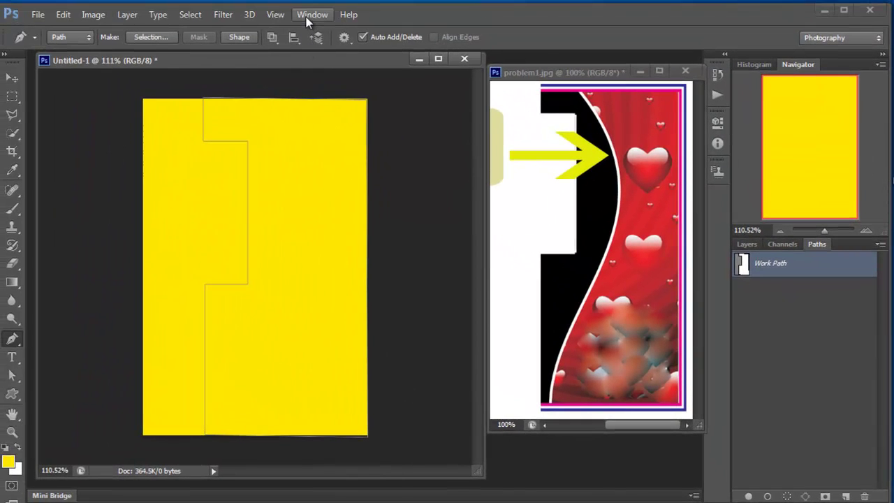
pyautogui.click(310, 15)
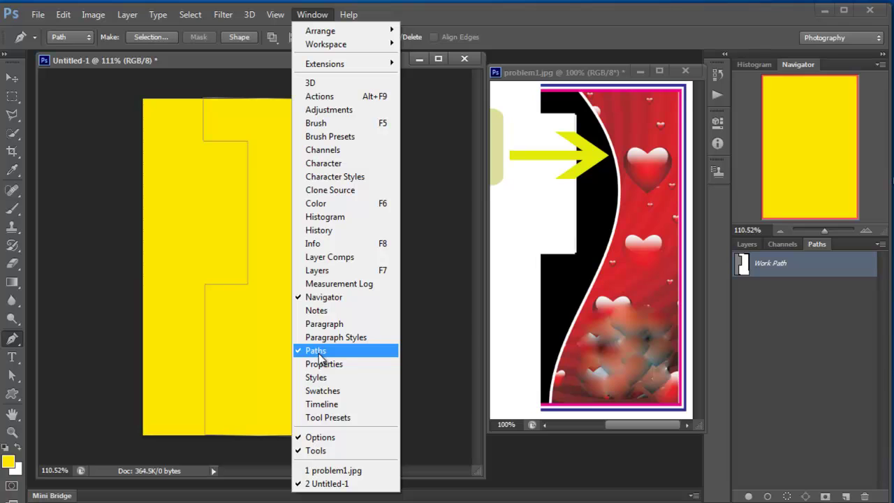
pyautogui.click(496, 14)
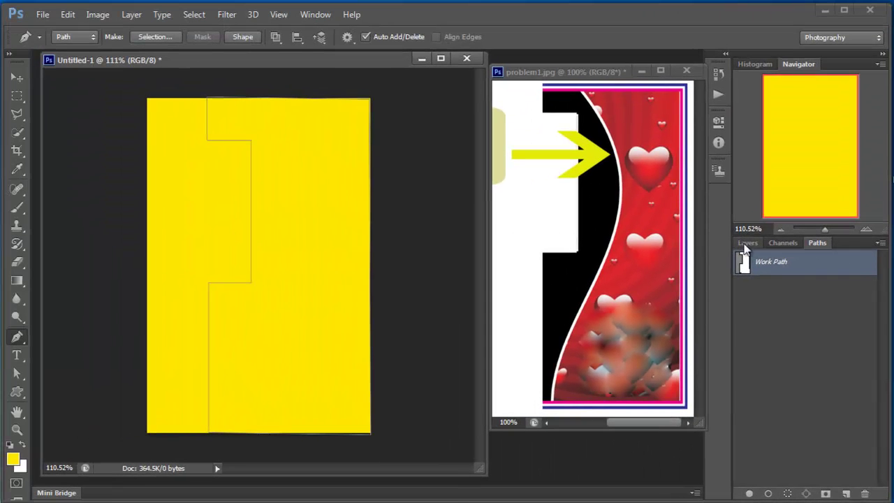
# Add a new empty layer above the Background
pyautogui.click(746, 243)
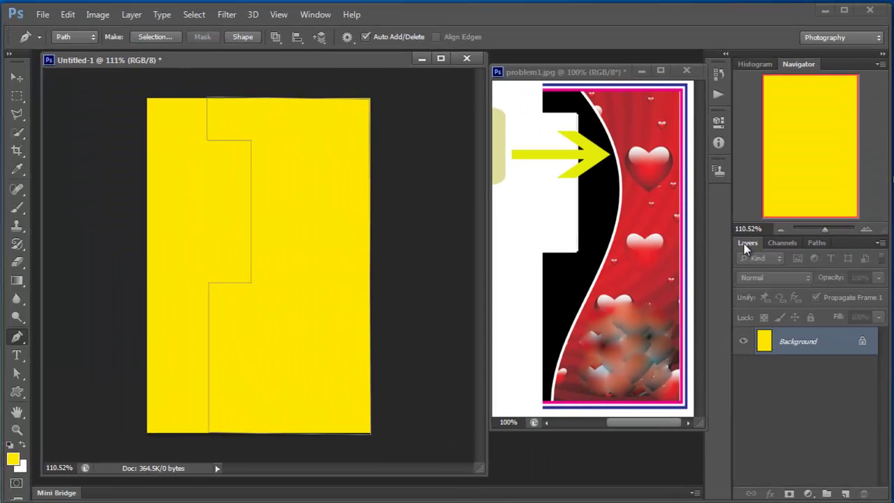
pyautogui.click(846, 494)
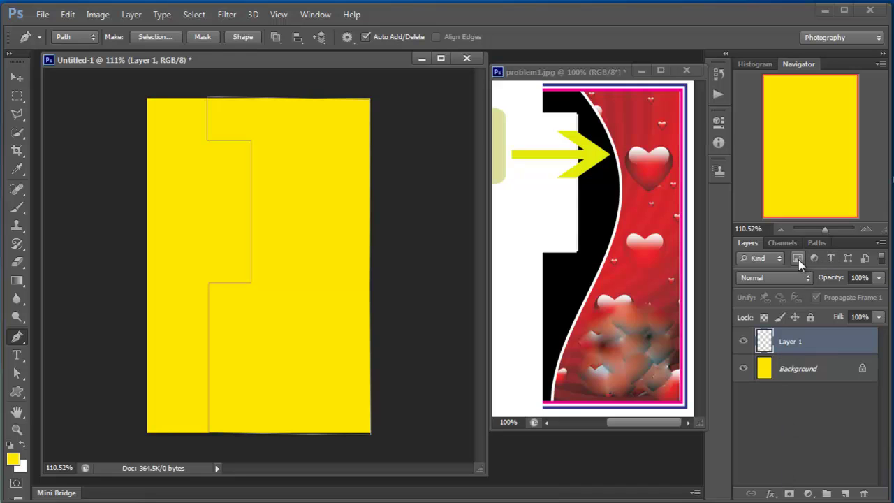
# Load the stepped work path as a selection and clear that selection again
pyautogui.click(816, 243)
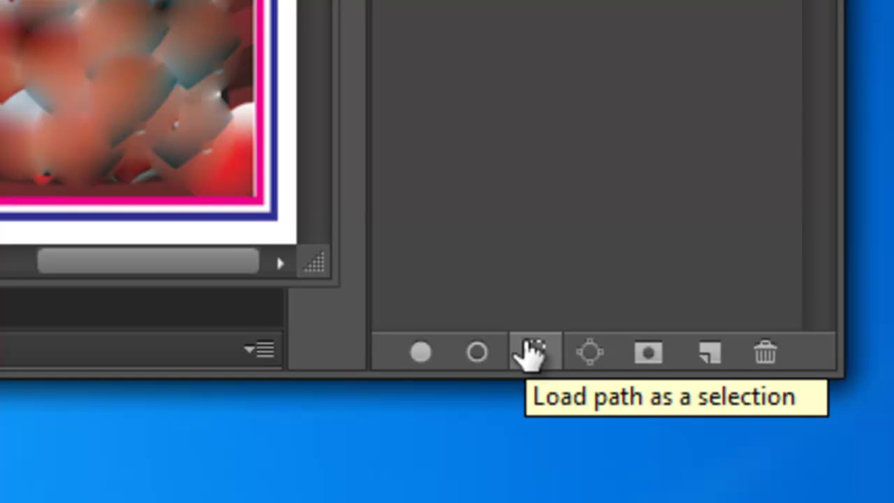
pyautogui.click(531, 353)
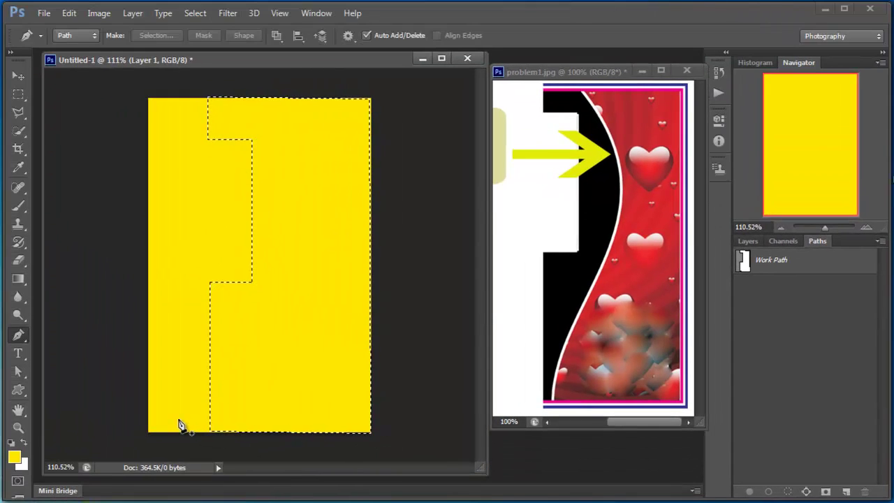
pyautogui.click(747, 241)
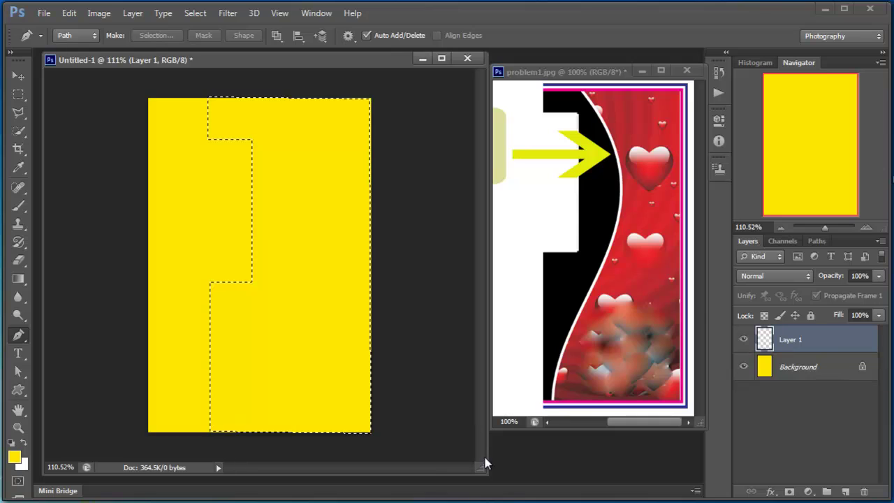
pyautogui.hotkey('ctrl', 'd')
# Reset the colours to default, select the stepped path's area, fill it with black on Layer 1 and deselect
pyautogui.press('d')
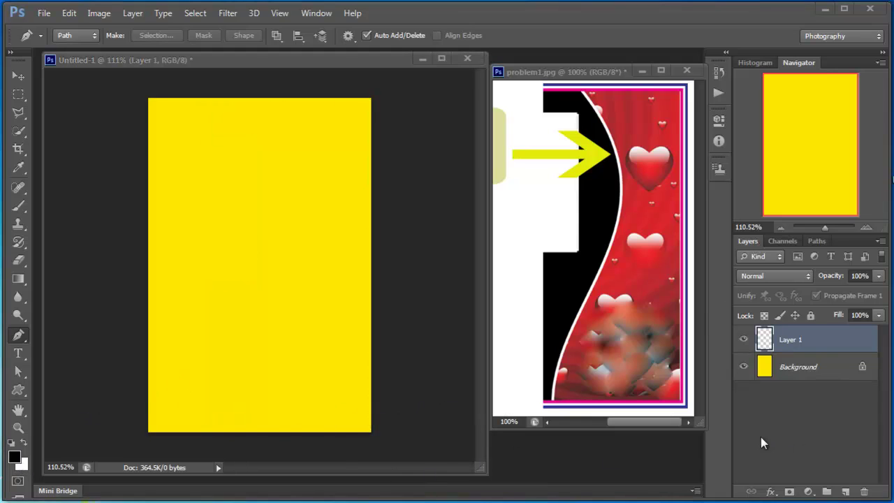
pyautogui.hotkey('ctrl', 'Return')
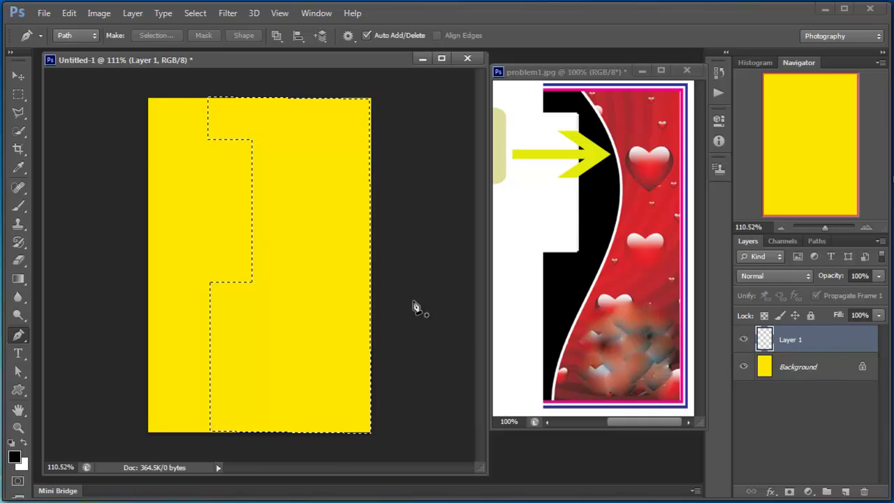
pyautogui.hotkey('alt', 'BackSpace')
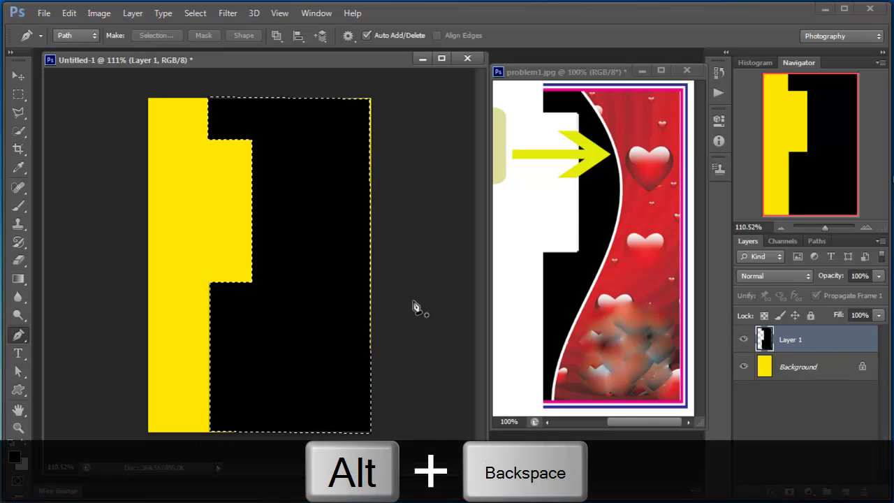
pyautogui.hotkey('ctrl', 'd')
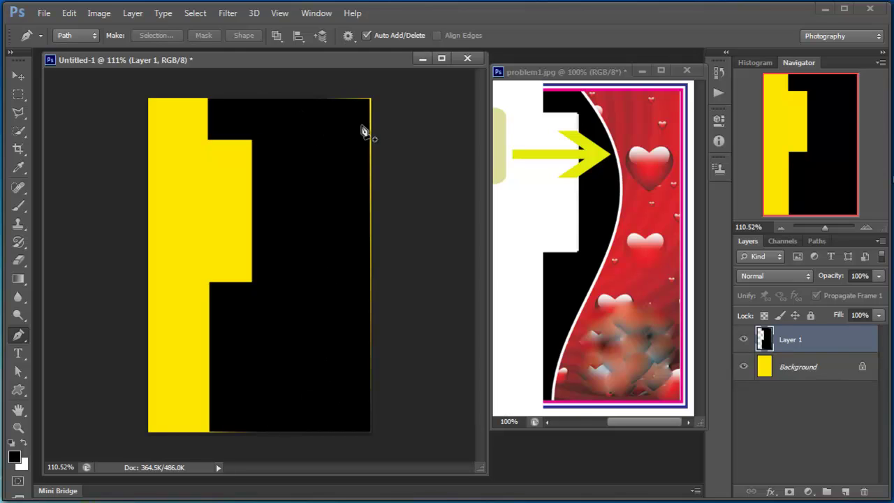
# Check Layer 1 for edge gaps with the Background hidden, and enlarge the black shape until it covers the canvas edges
pyautogui.click(742, 367)
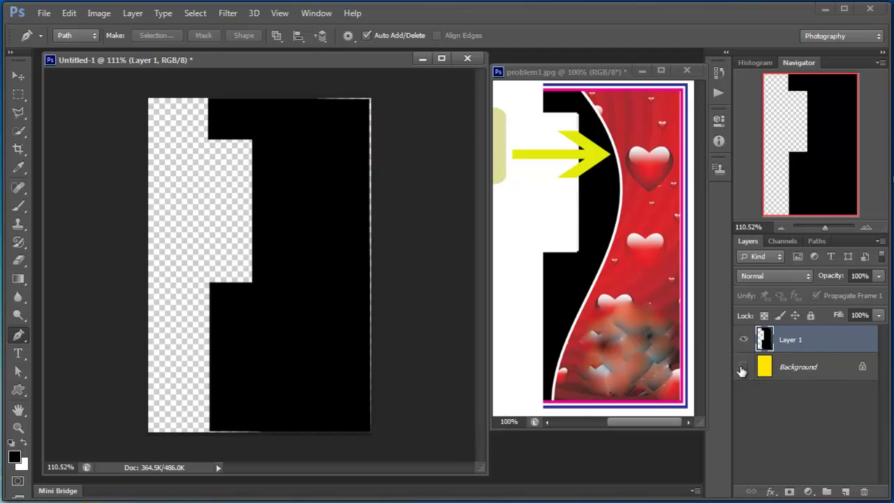
pyautogui.click(742, 366)
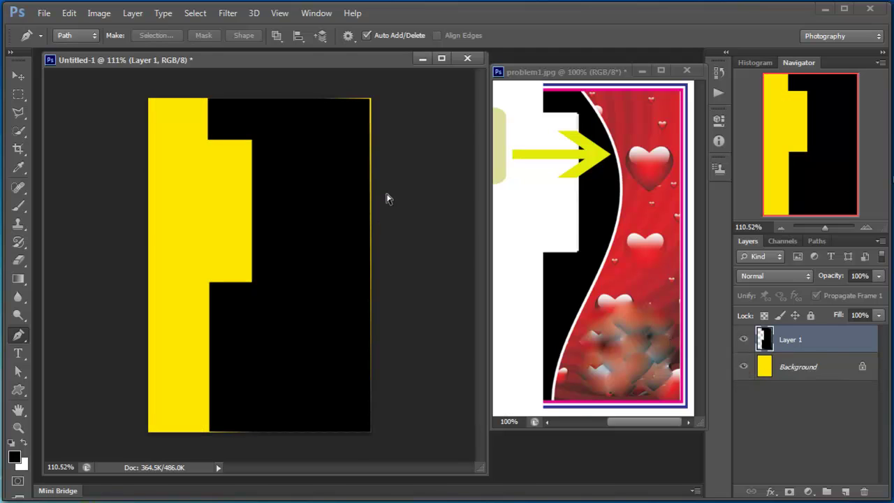
pyautogui.hotkey('ctrl', 't')
pyautogui.moveTo(371, 99); pyautogui.dragTo(384, 89)
pyautogui.press('Return')
# Start a curved path at the black area's upper edge, bulging right and ending at a smooth anchor near mid-height
pyautogui.press('p')
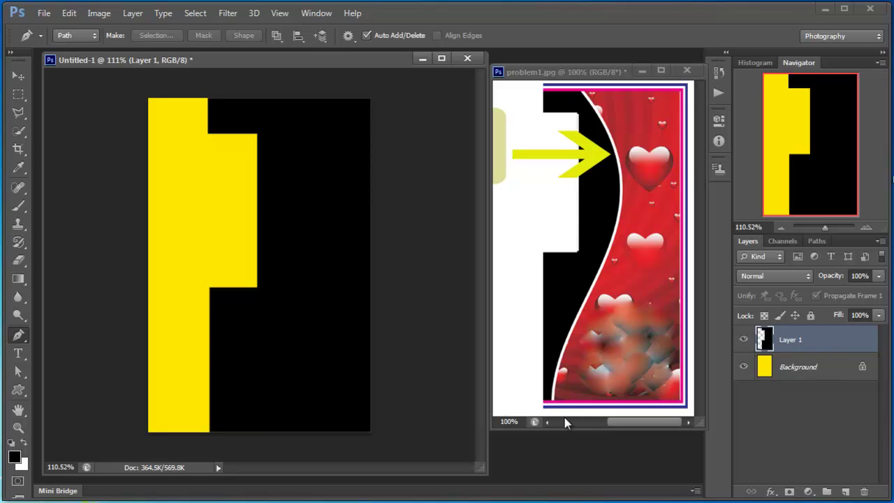
pyautogui.click(260, 100)
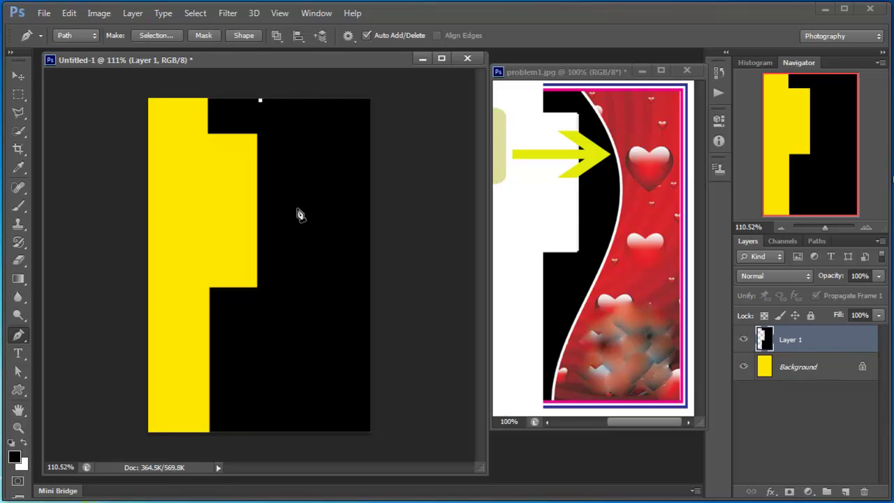
pyautogui.click(301, 257)
pyautogui.moveTo(300, 257); pyautogui.dragTo(246, 354)
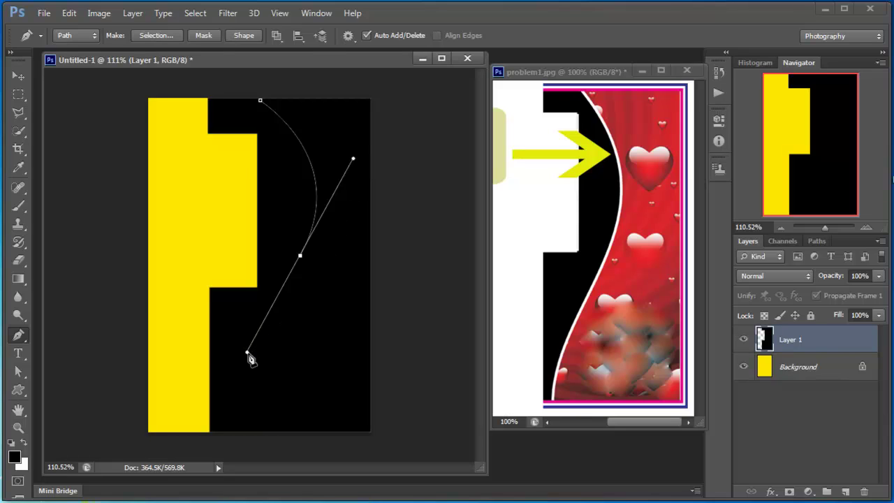
# Try two different curved continuations of the path below its middle anchor, undoing each
pyautogui.moveTo(248, 353); pyautogui.dragTo(268, 362)
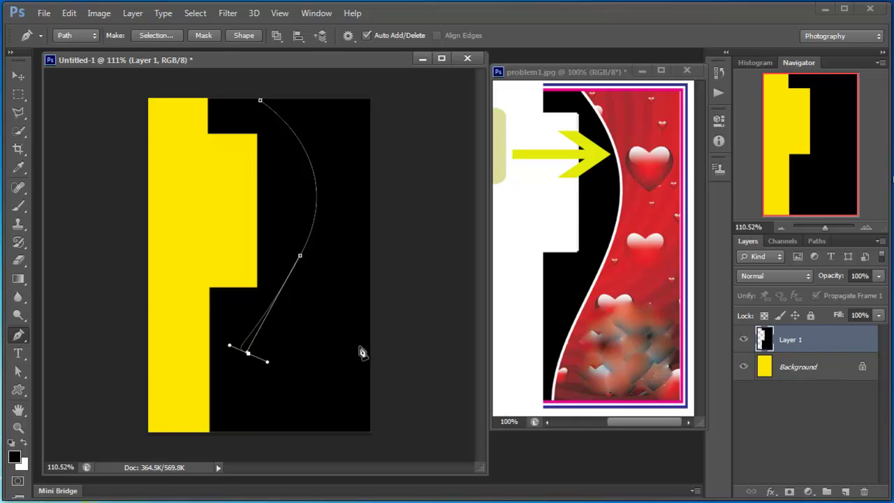
pyautogui.hotkey('ctrl', 'z')
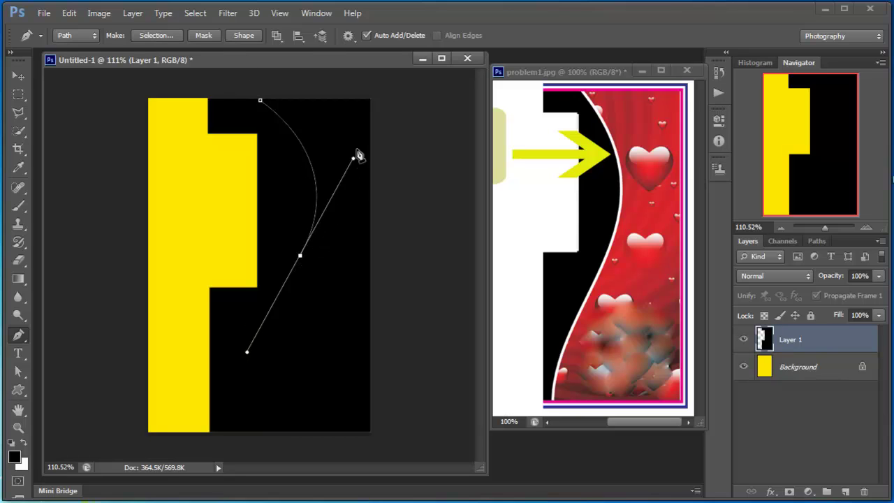
pyautogui.click(216, 402)
pyautogui.moveTo(216, 404); pyautogui.dragTo(271, 487)
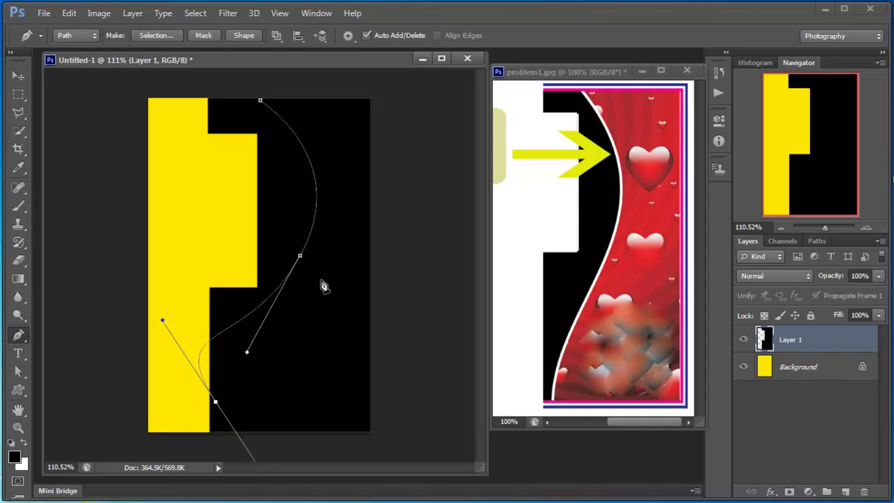
pyautogui.hotkey('ctrl', 'z')
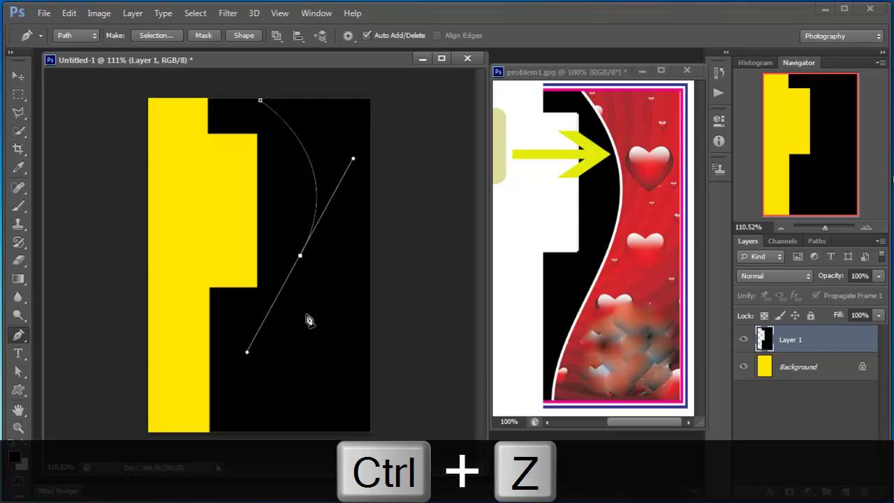
# Remove the middle anchor's outgoing handle and continue the path in an inward-bulging curve down to the canvas's lower edge
pyautogui.click(300, 257)
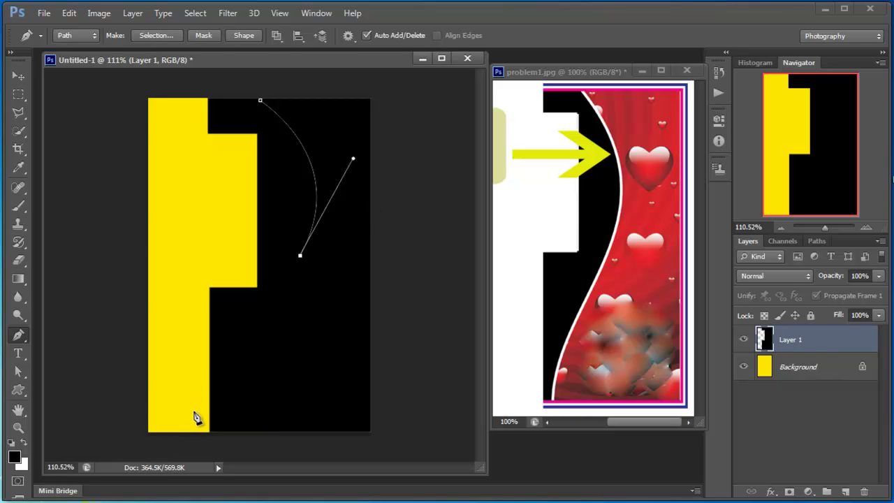
pyautogui.click(256, 432)
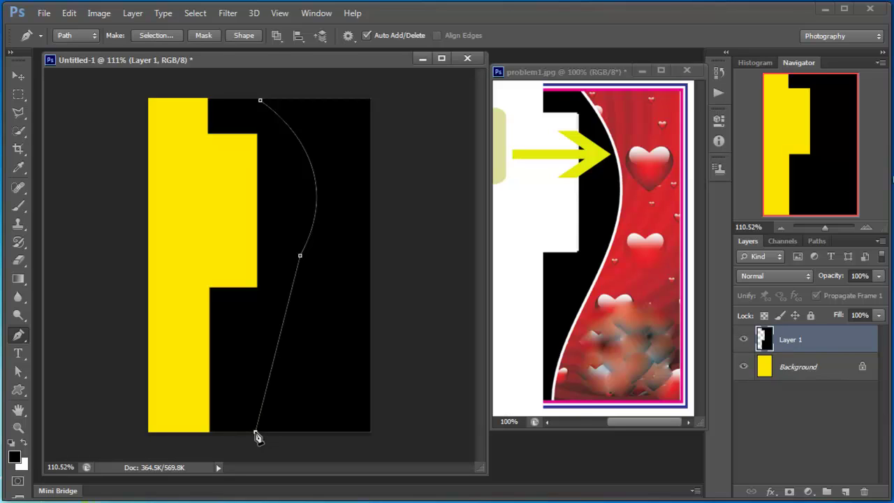
pyautogui.moveTo(255, 433); pyautogui.dragTo(300, 497)
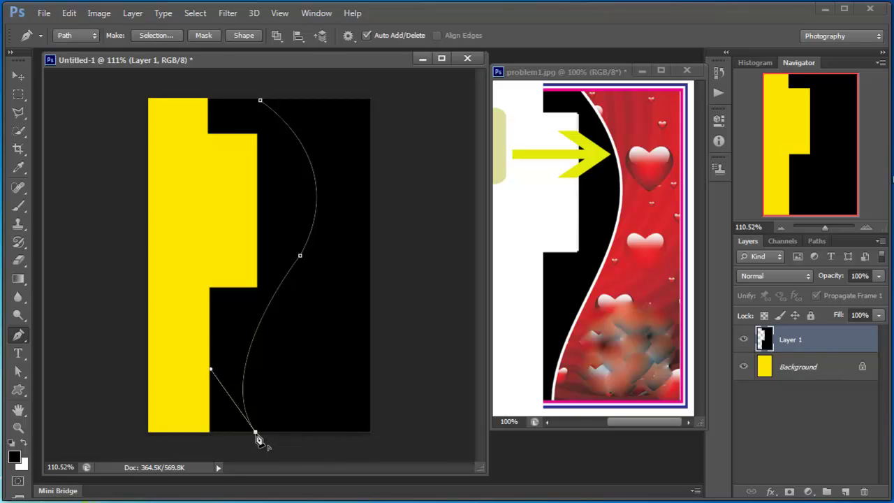
# Close the curved path with straight segments running just outside the canvas's right corners back to its first anchor
pyautogui.click(375, 444)
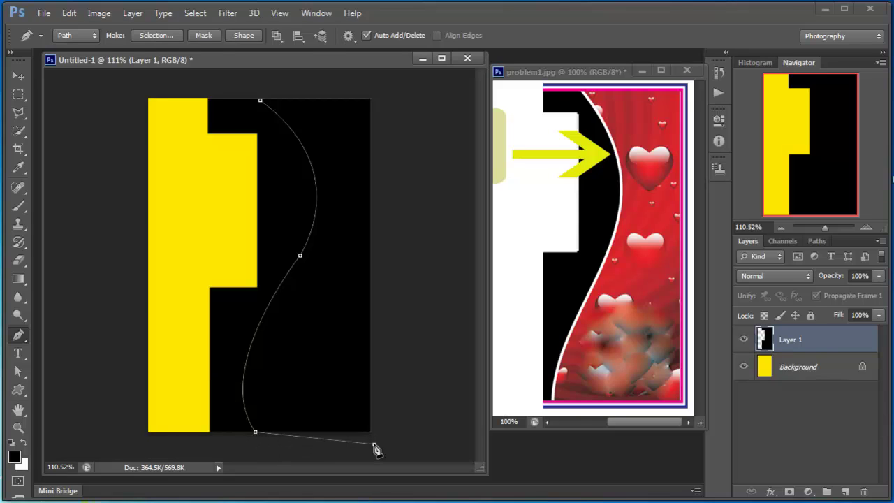
pyautogui.click(387, 89)
pyautogui.click(259, 101)
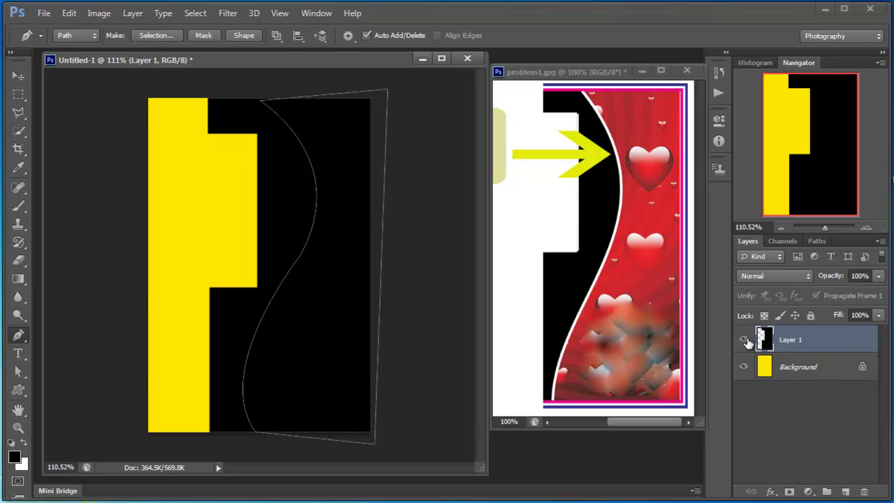
# Add a new layer above Layer 1 and load the curved work path as a selection
pyautogui.click(845, 493)
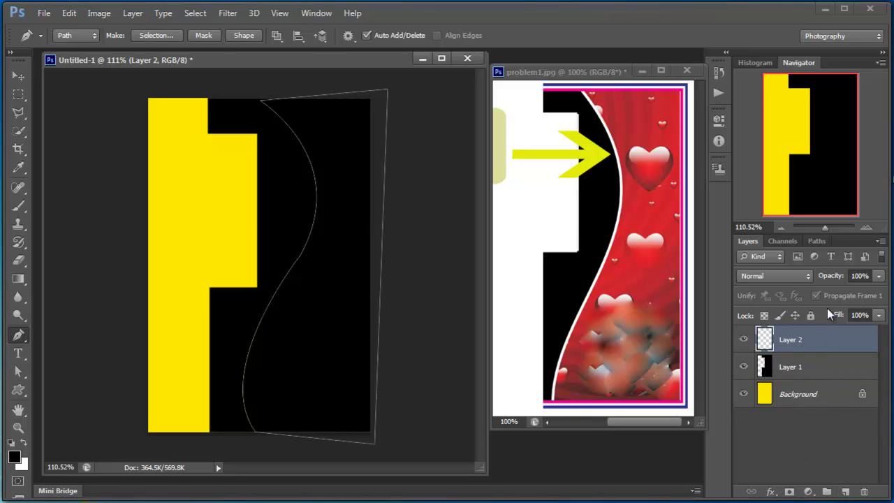
pyautogui.click(819, 241)
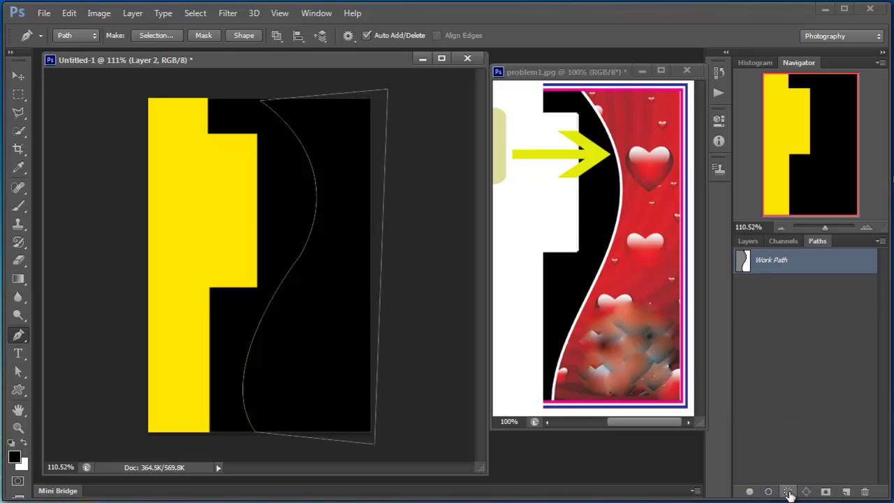
pyautogui.click(789, 493)
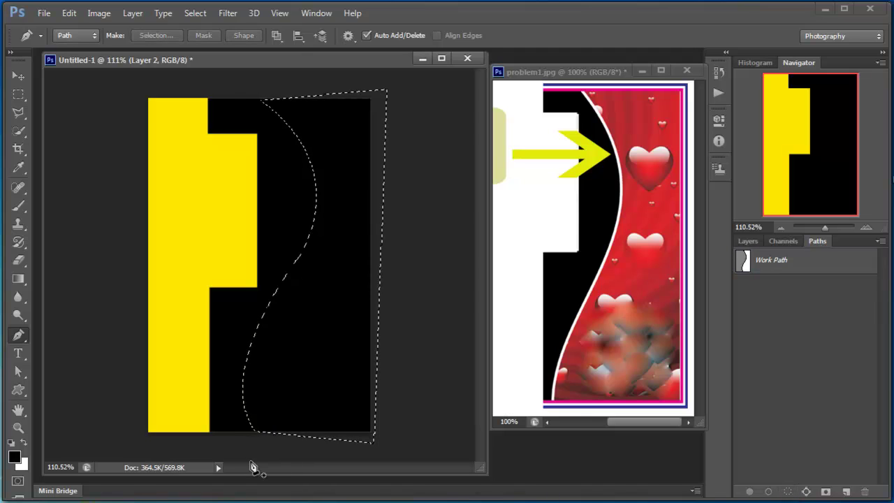
pyautogui.click(753, 241)
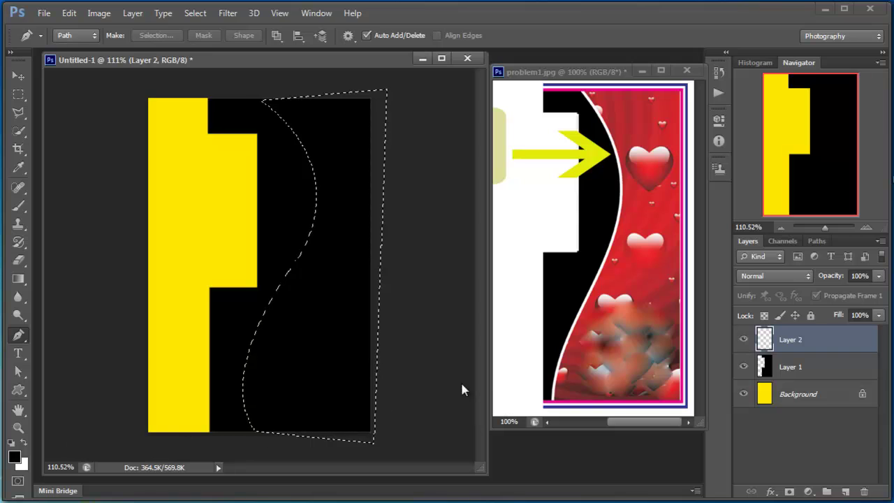
# Swap the foreground and background colours, fill the selection with white on Layer 2 and deselect
pyautogui.click(23, 440)
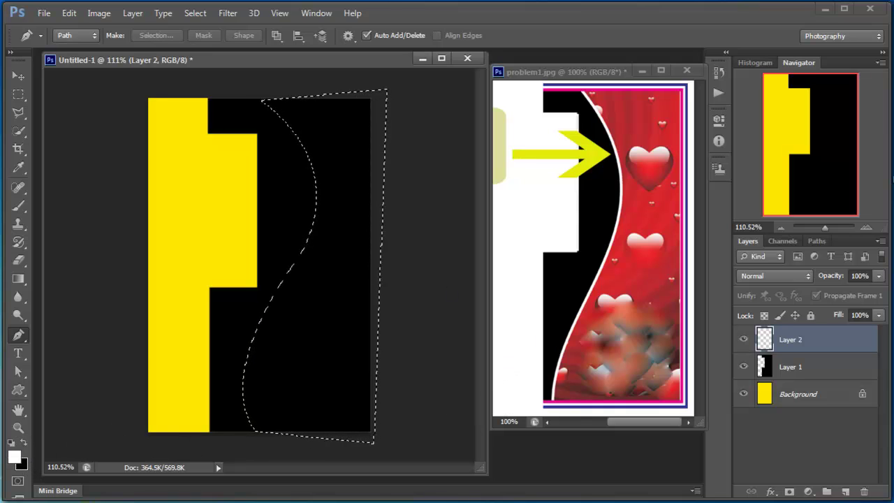
pyautogui.hotkey('alt', 'BackSpace')
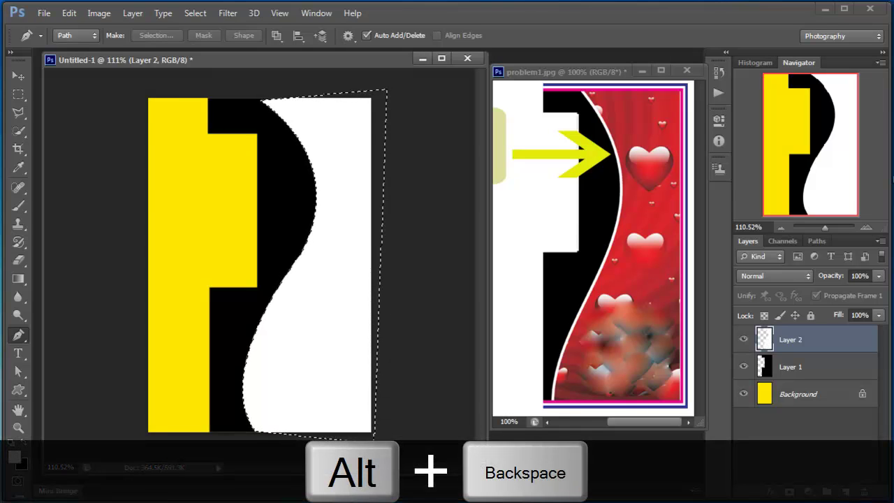
pyautogui.hotkey('ctrl', 'd')
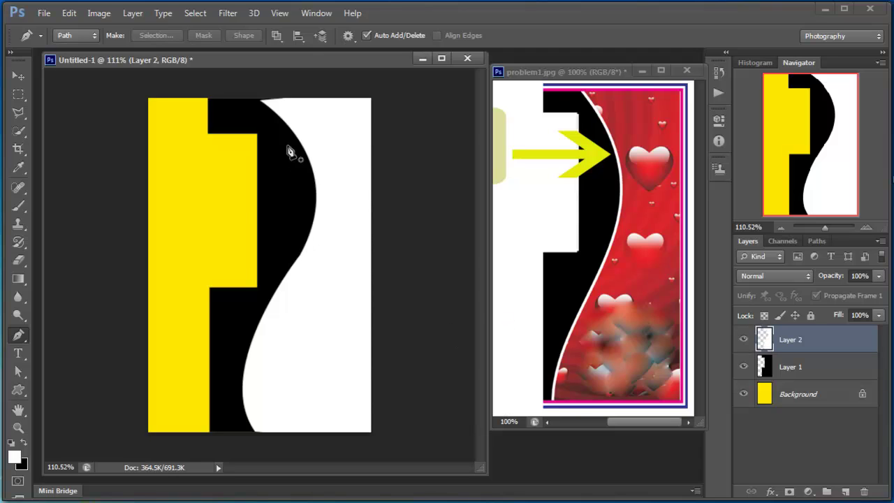
# Load the white shape of Layer 2 as a selection and contract it by 5 pixels
pyautogui.keyDown('ctrl'); pyautogui.click(766, 339); pyautogui.keyUp('ctrl')
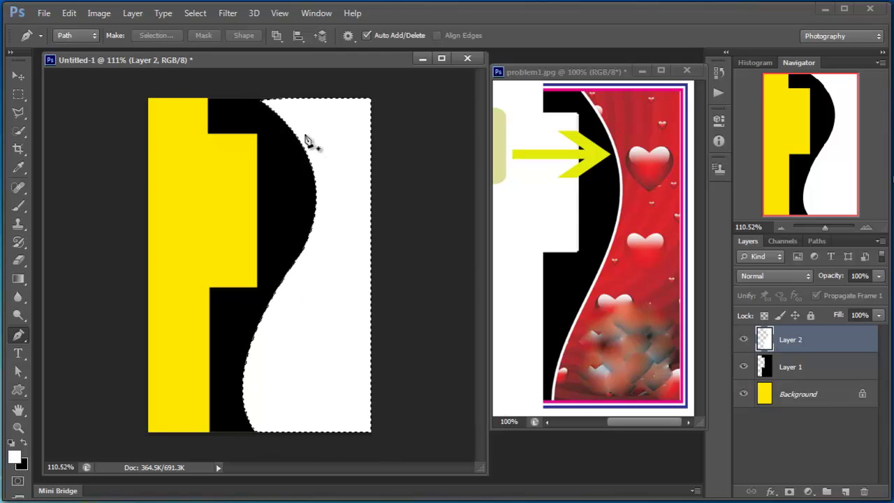
pyautogui.click(195, 14)
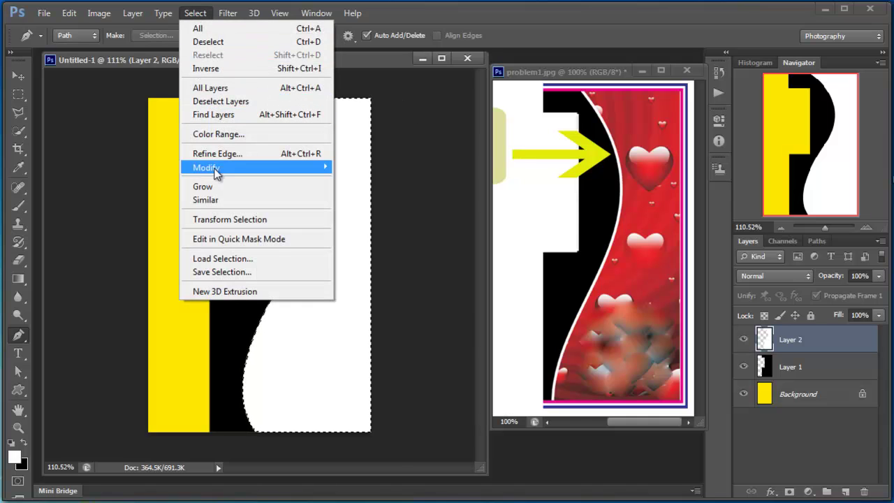
pyautogui.moveTo(265, 171)
pyautogui.click(364, 207)
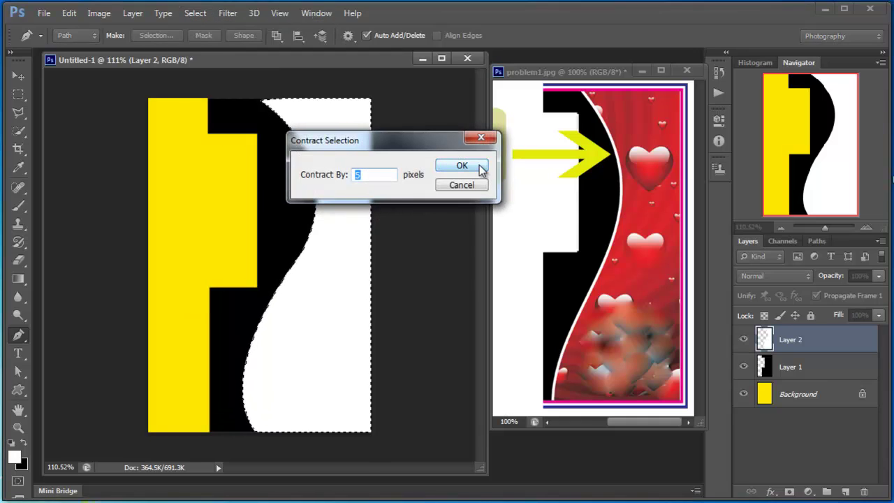
pyautogui.click(478, 168)
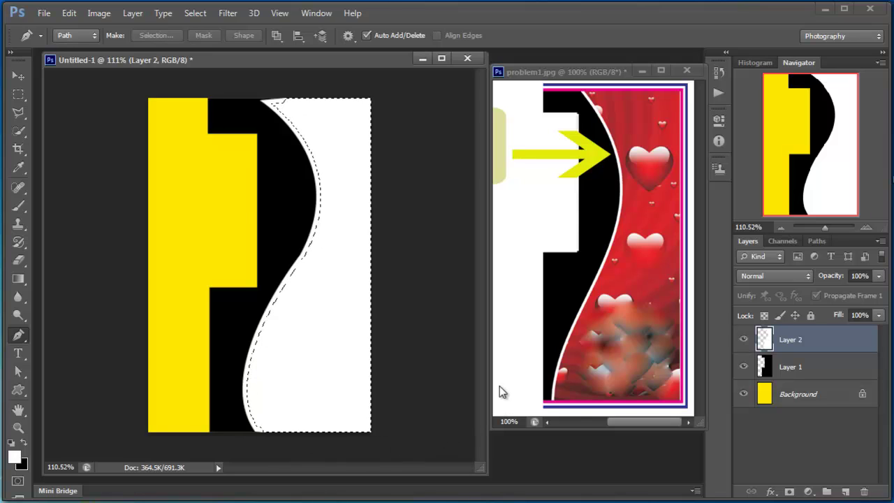
# Fill the contracted selection on a new layer with red sampled from the reference image, and deselect
pyautogui.click(845, 492)
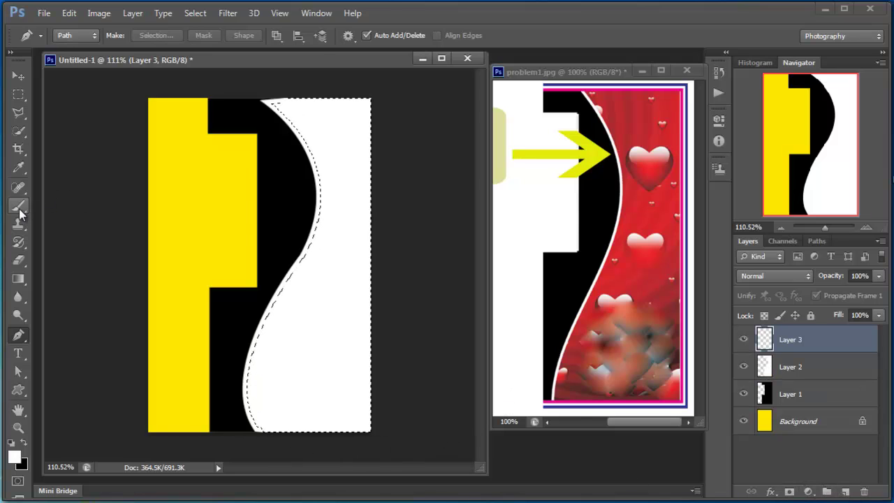
pyautogui.click(19, 205)
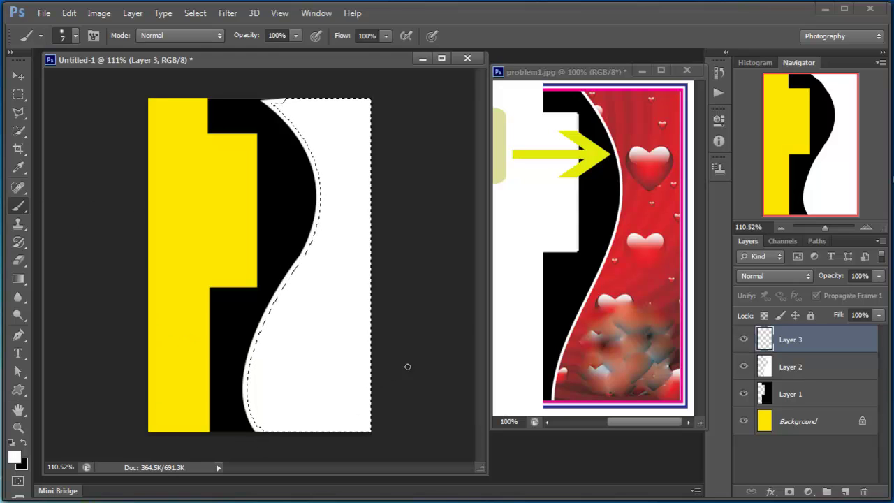
pyautogui.keyDown('alt'); pyautogui.click(662, 217); pyautogui.keyUp('alt')
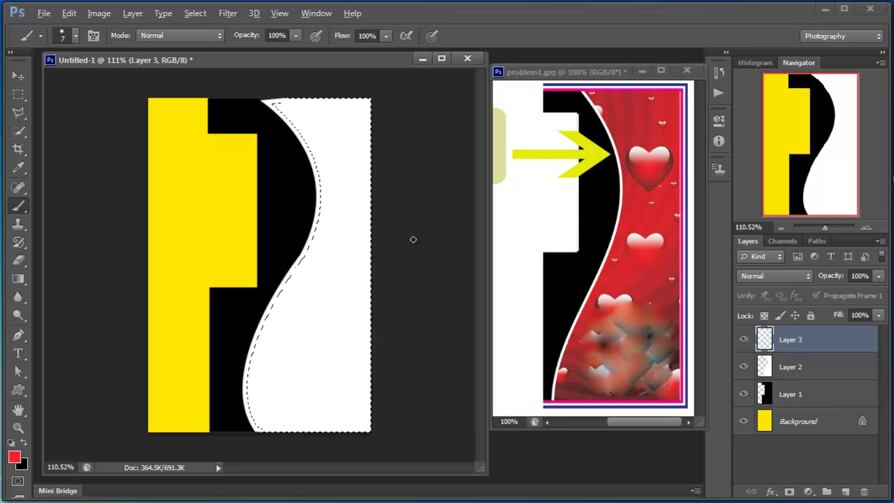
pyautogui.hotkey('alt', 'BackSpace')
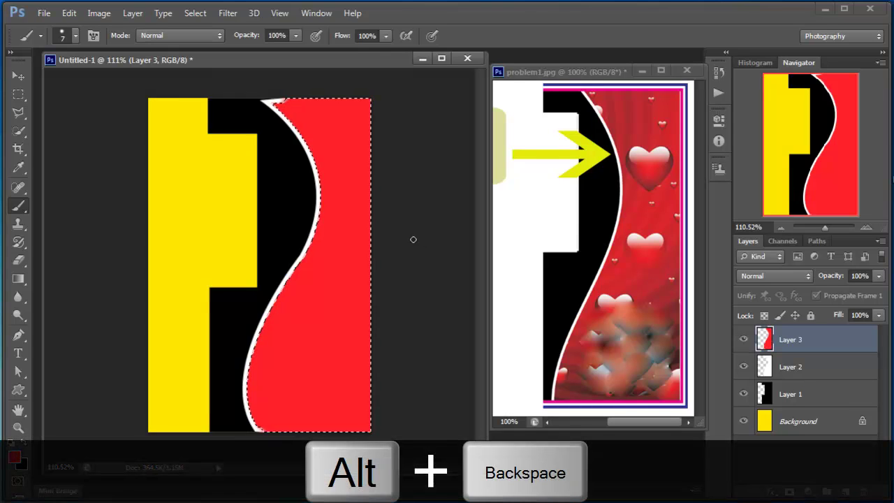
pyautogui.hotkey('ctrl', 'd')
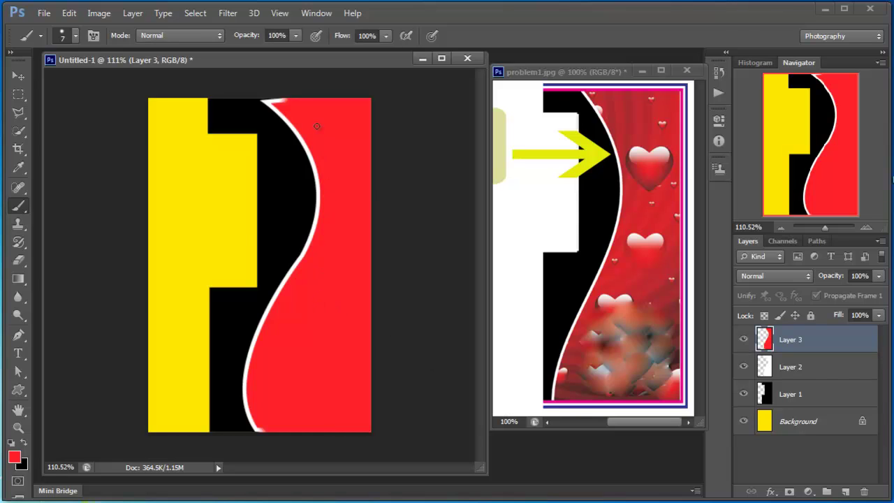
# Apply a Bevel & Emboss effect (Inner Bevel, Smooth, depth 100%, size 5 px) and a Drop Shadow to Layer 3
pyautogui.click(770, 492)
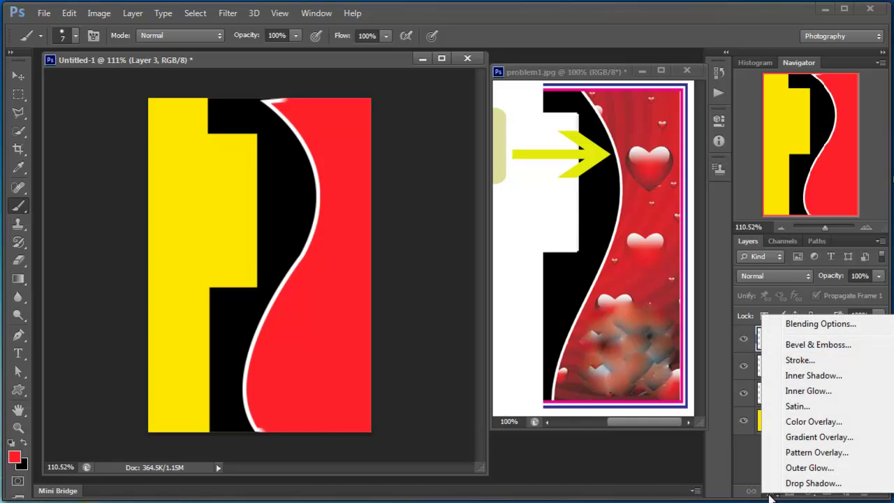
pyautogui.click(814, 345)
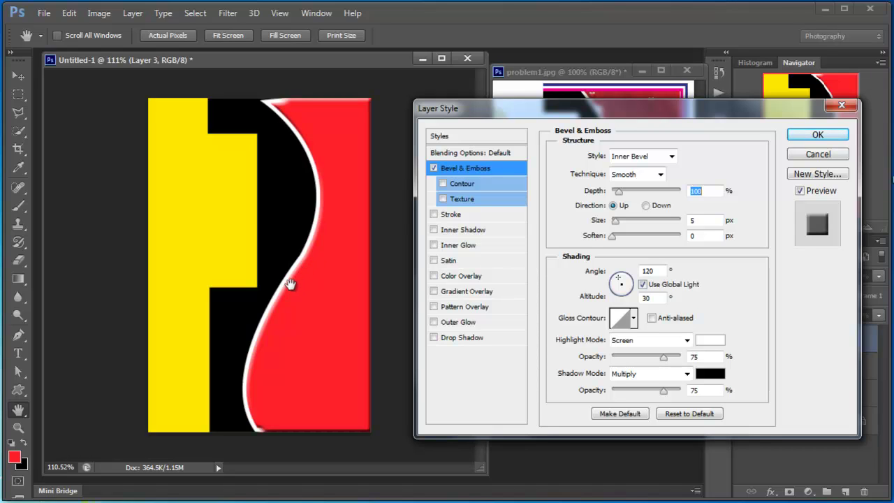
pyautogui.click(814, 134)
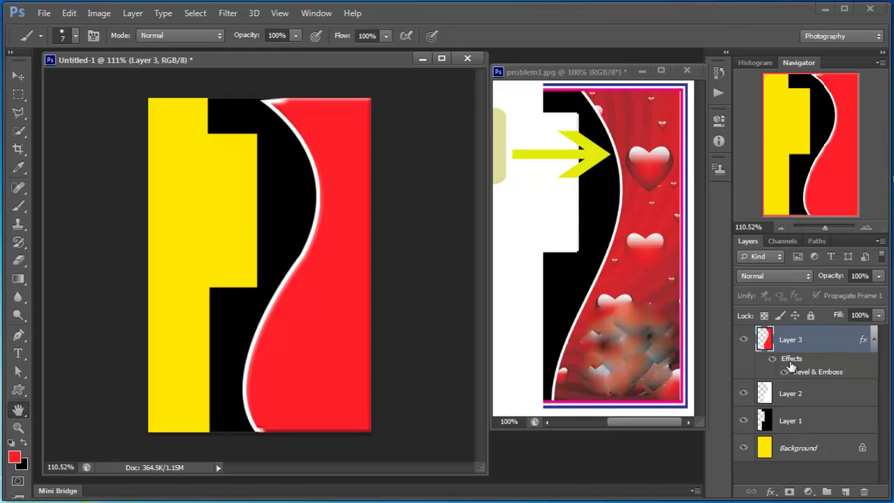
pyautogui.doubleClick(791, 361)
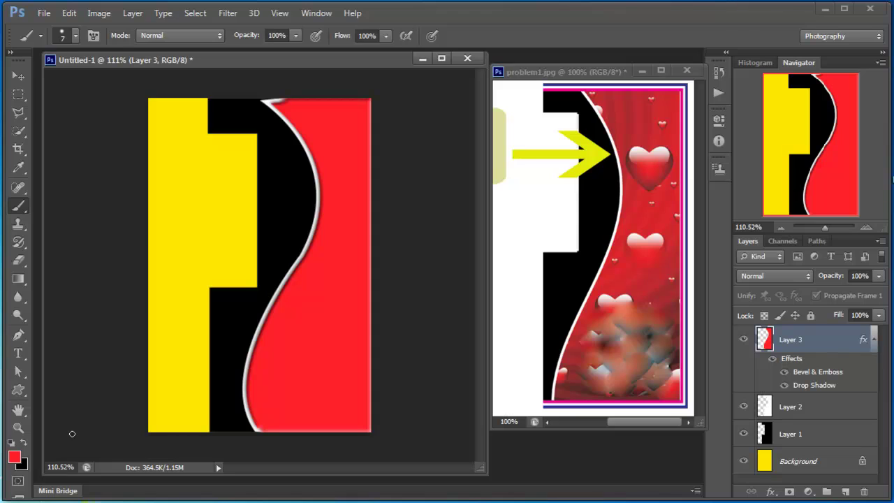
pyautogui.moveTo(126, 225)
pyautogui.mouseDown()
pyautogui.moveTo(120, 42)
pyautogui.moveTo(91, 89)
pyautogui.mouseUp()
pyautogui.moveTo(122, 10)
pyautogui.mouseDown()
pyautogui.moveTo(148, 38)
pyautogui.moveTo(164, 81)
pyautogui.mouseUp()
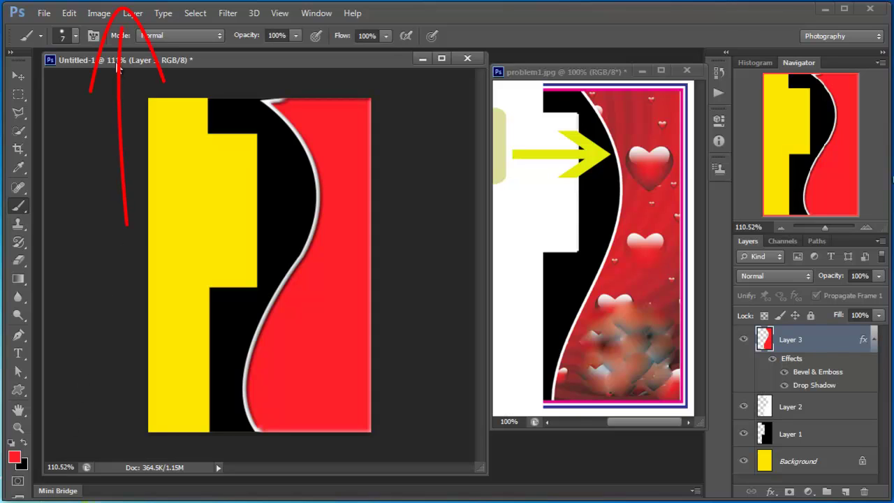